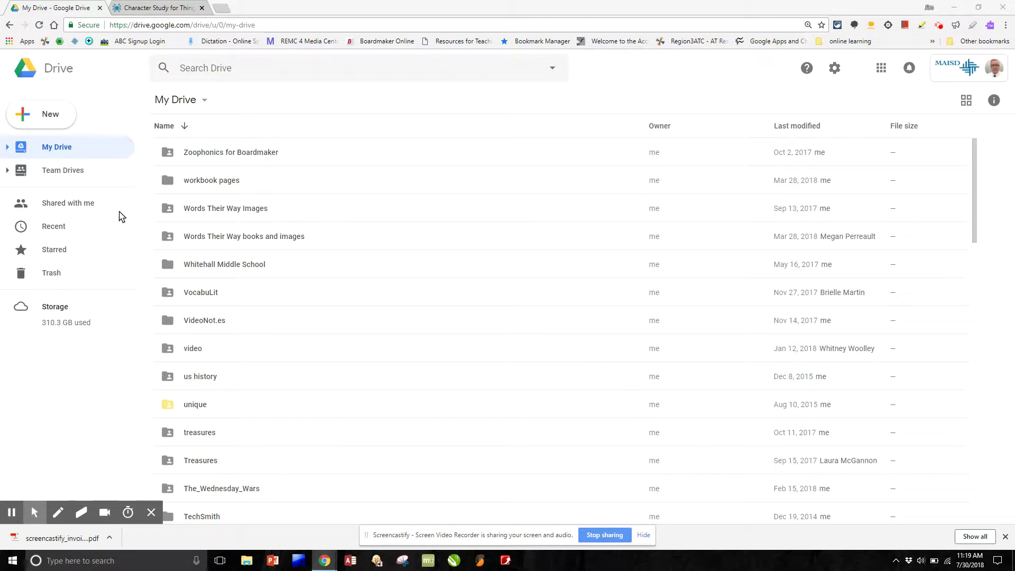
Find MindMup 2.0 For Google Drive in Google Drive's New > More apps list.
{"action": "left_click", "coordinate": [44, 123]}
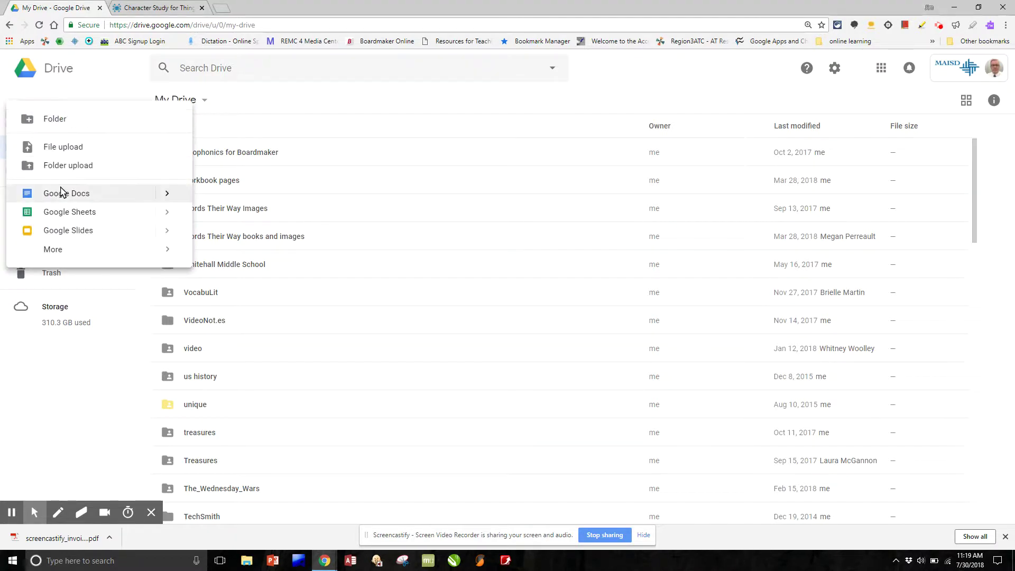
{"action": "mouse_move", "coordinate": [62, 251]}
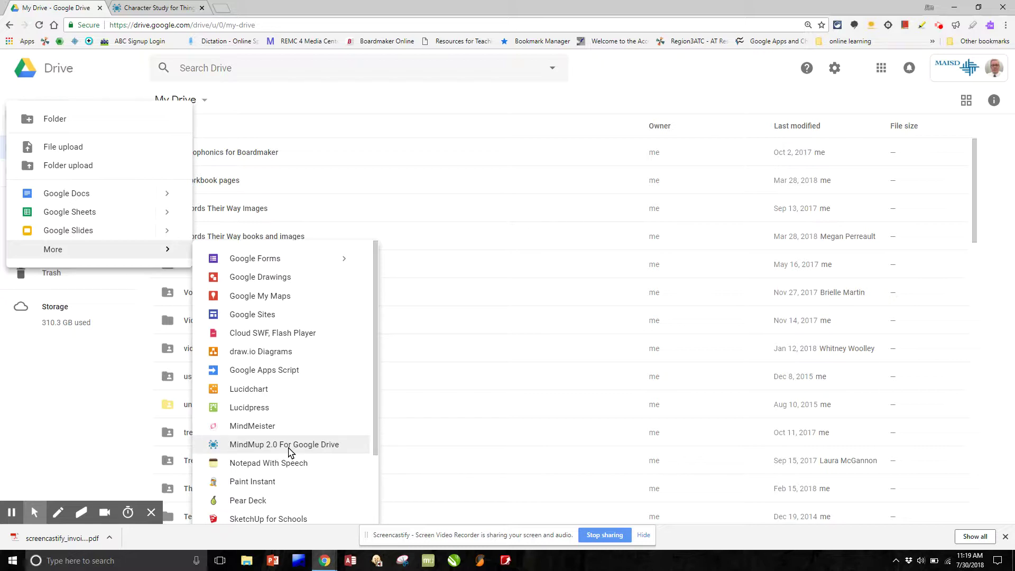
{"action": "left_click", "coordinate": [374, 446]}
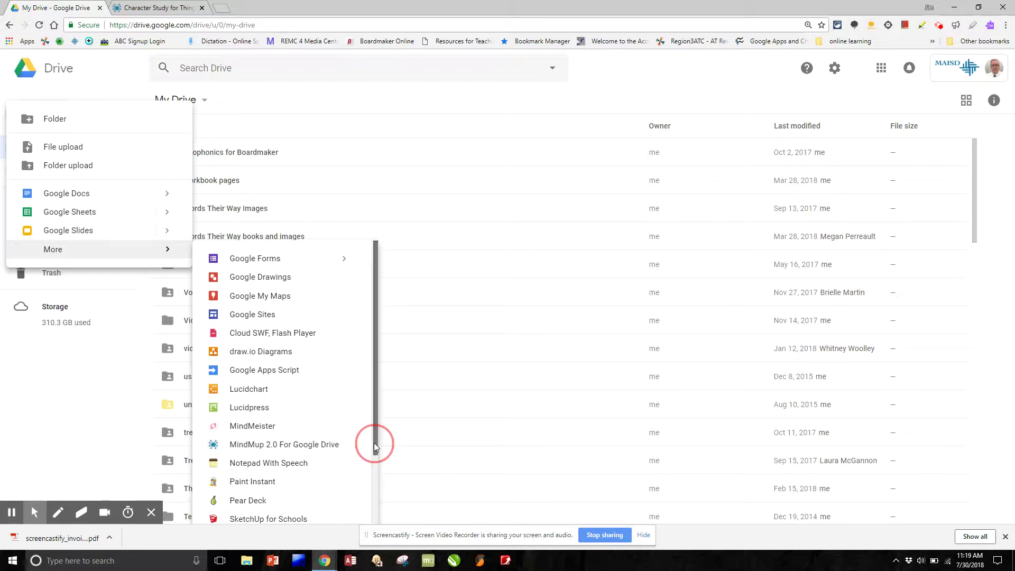
{"action": "mouse_move", "coordinate": [373, 443]}
{"action": "left_mouse_down"}
{"action": "mouse_move", "coordinate": [372, 569]}
{"action": "mouse_move", "coordinate": [334, 568]}
{"action": "mouse_move", "coordinate": [335, 501]}
{"action": "mouse_move", "coordinate": [335, 520]}
{"action": "left_mouse_up"}
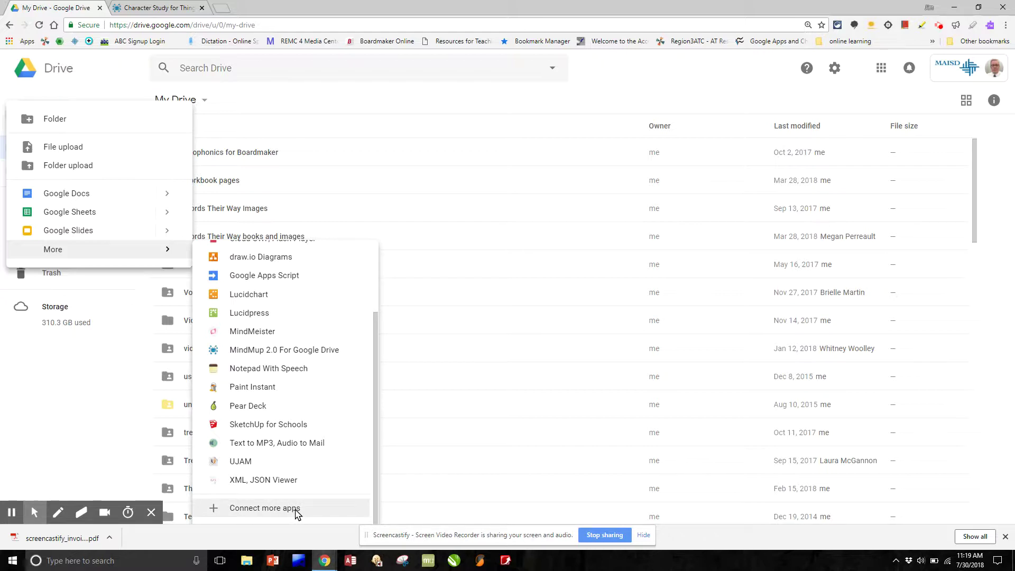
{"action": "left_click_drag", "start_coordinate": [374, 467], "coordinate": [381, 375]}
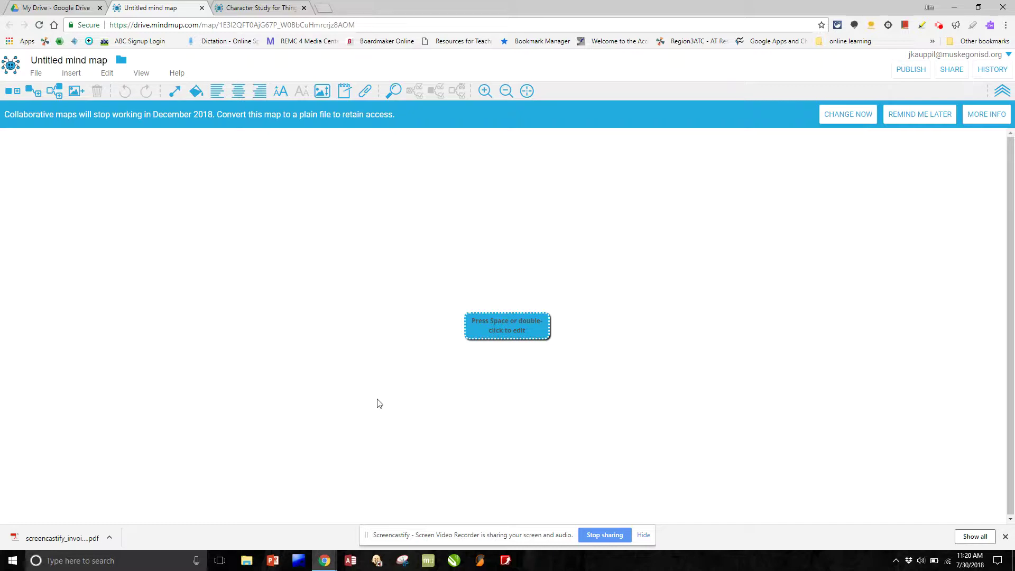
Start editing the central node of the new Untitled mind map.
{"action": "double_click", "coordinate": [512, 332]}
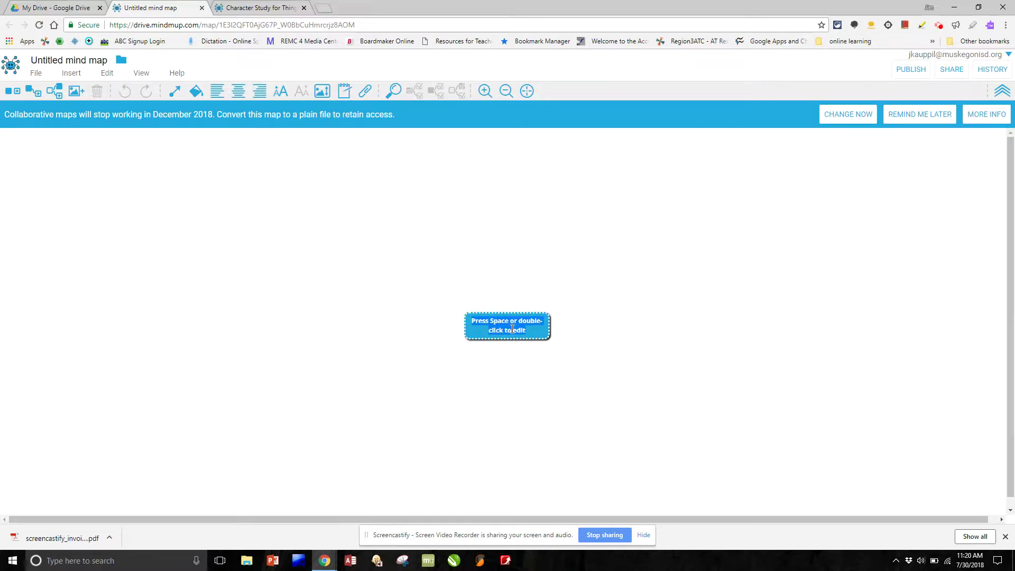
Label the central node 'topic 1' and attach a new child node to it.
{"action": "type", "text": "r"}
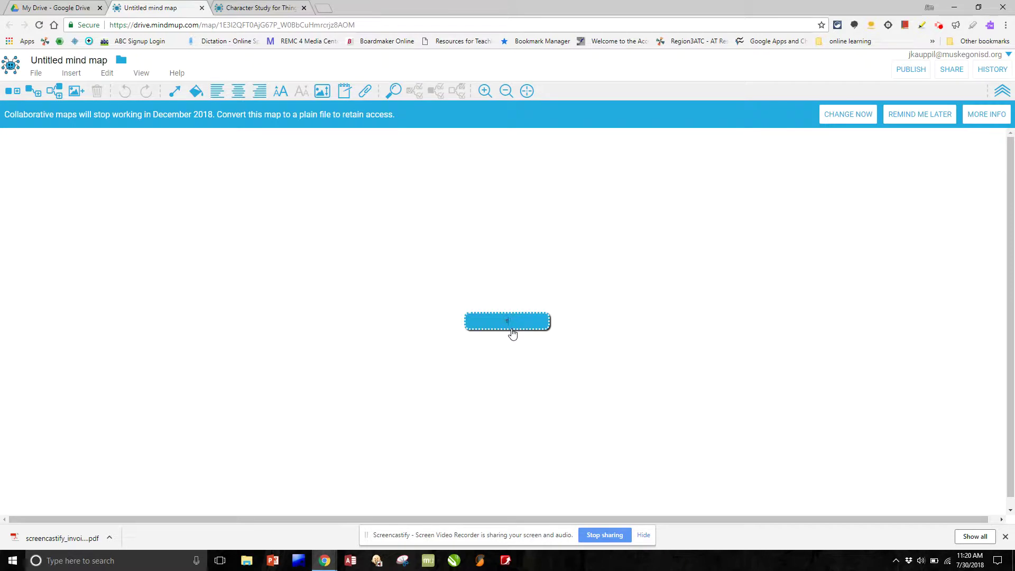
{"action": "type", "text": "opic 1"}
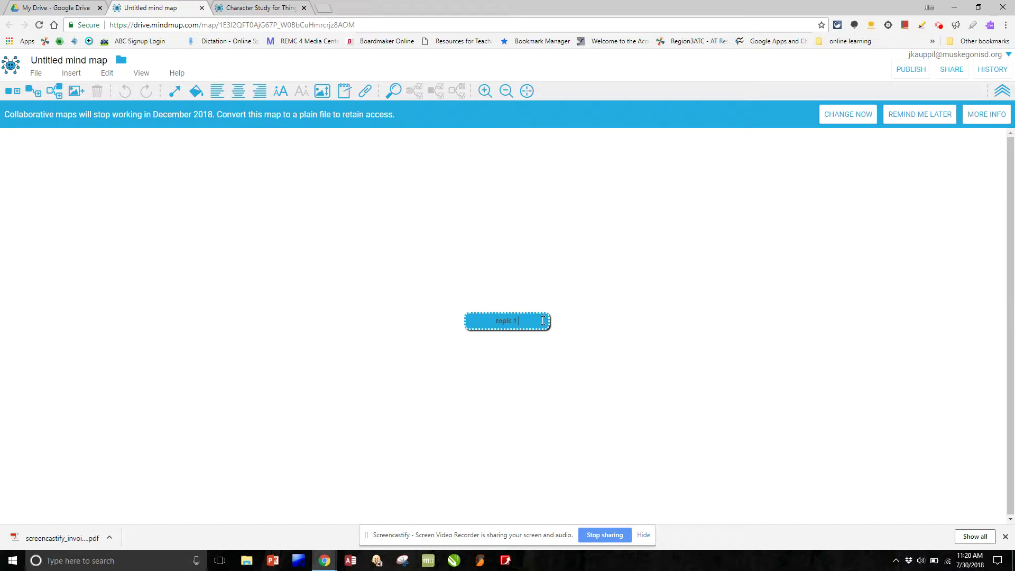
{"action": "key", "text": "Tab"}
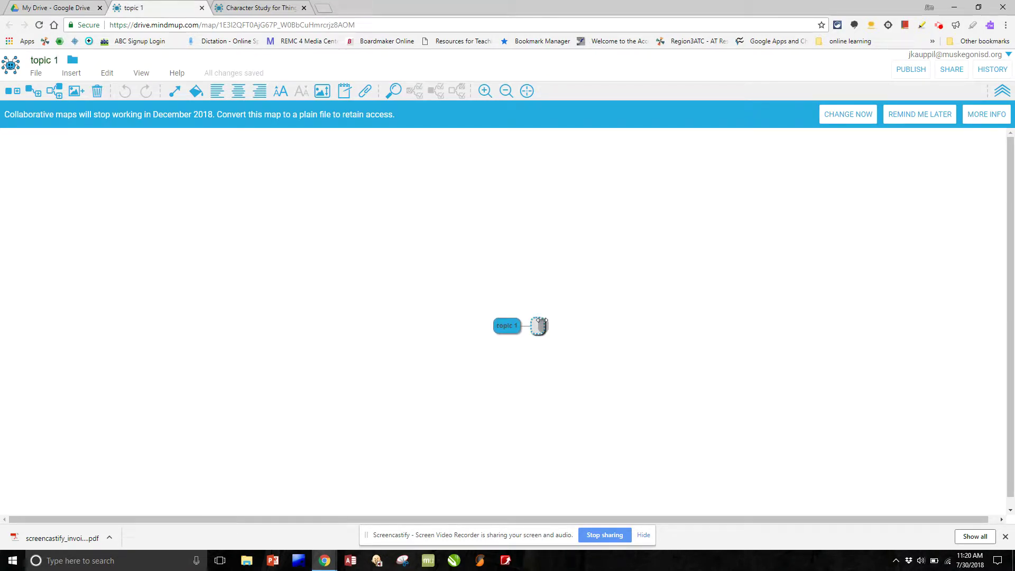
Add child nodes 'Idea2' and 'Idea1' on either side of topic 1.
{"action": "type", "text": "Idea2"}
{"action": "left_click", "coordinate": [502, 331]}
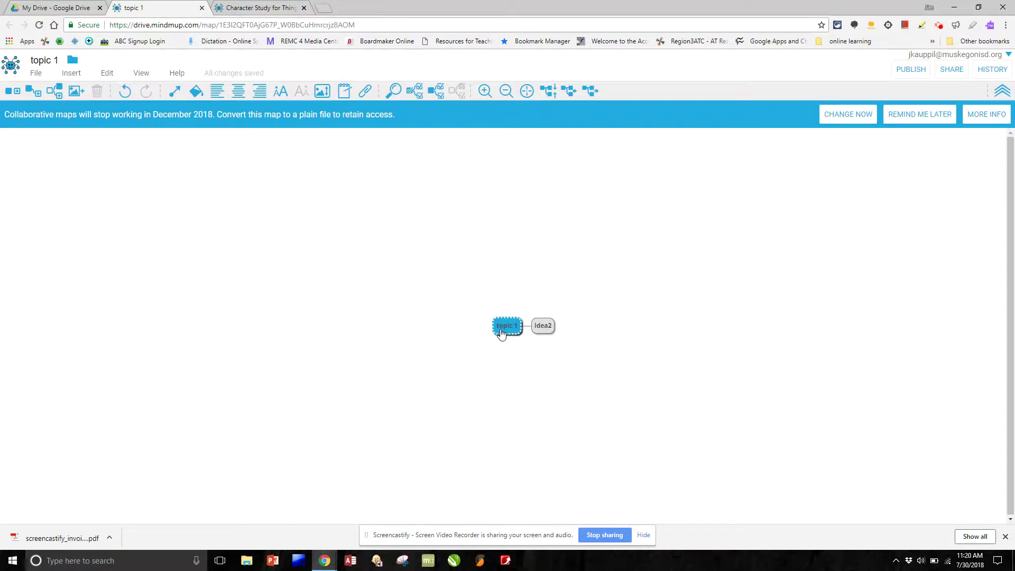
{"action": "key", "text": "Tab"}
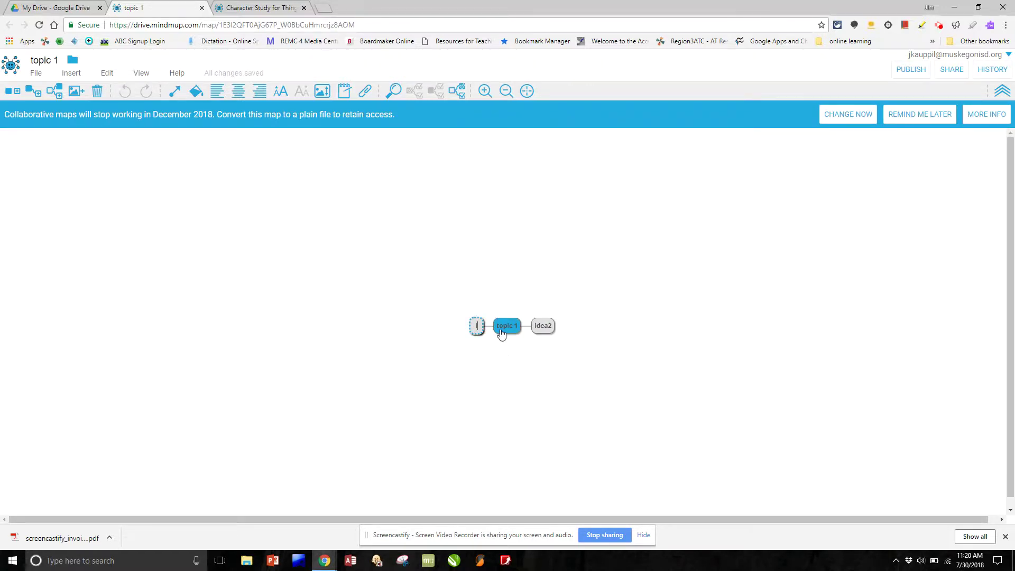
{"action": "type", "text": "Idea1"}
{"action": "key", "text": "Return"}
{"action": "left_click", "coordinate": [543, 327]}
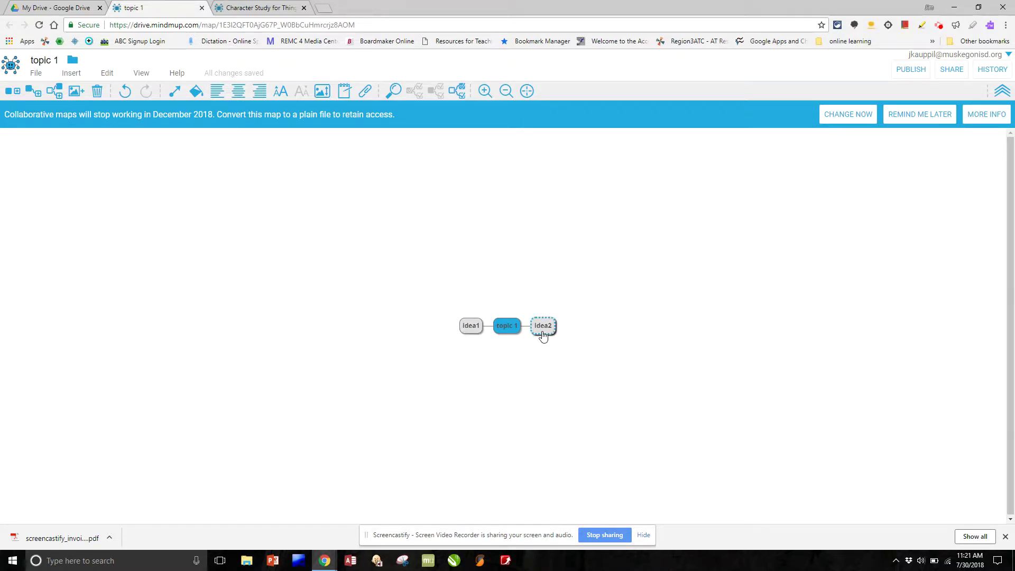
Add sub-ideas 'Idea 1' and 'Idea 2' under the Idea2 node.
{"action": "key", "text": "Tab"}
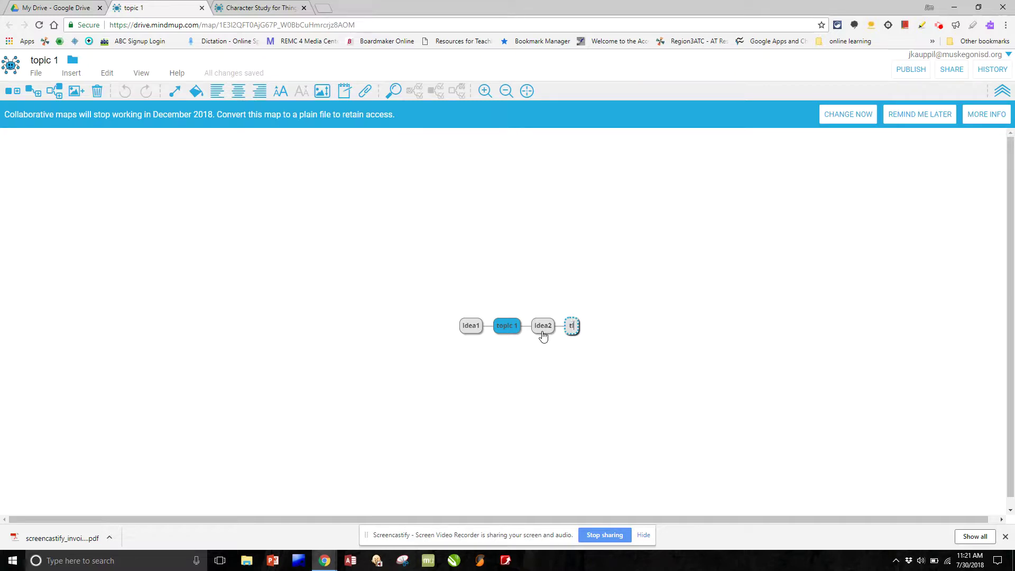
{"action": "type", "text": "t"}
{"action": "type", "text": "Idea 1"}
{"action": "key", "text": "Return"}
{"action": "key", "text": "Return"}
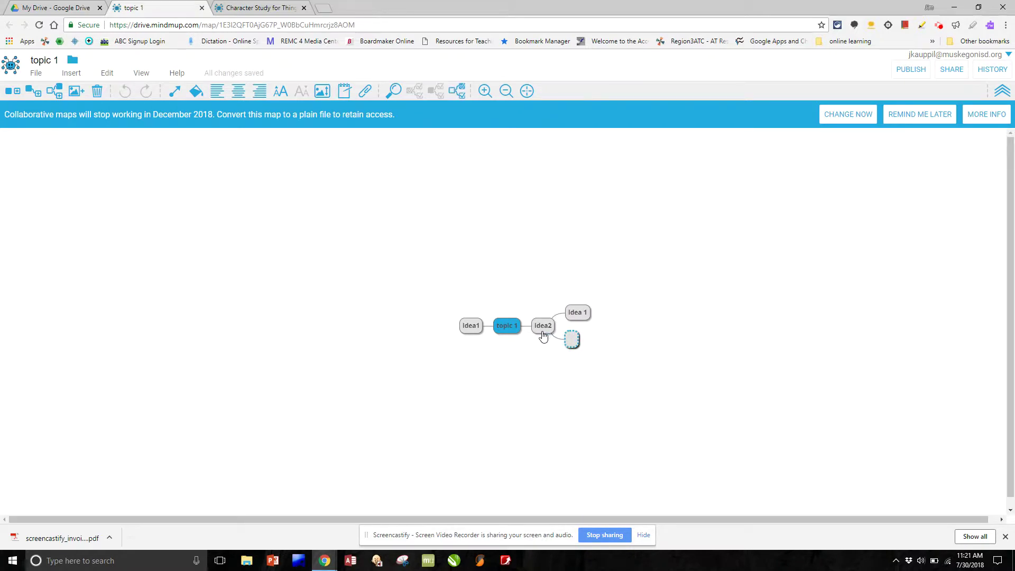
{"action": "type", "text": "Idea 2"}
{"action": "left_click", "coordinate": [549, 396]}
{"action": "left_click", "coordinate": [12, 93]}
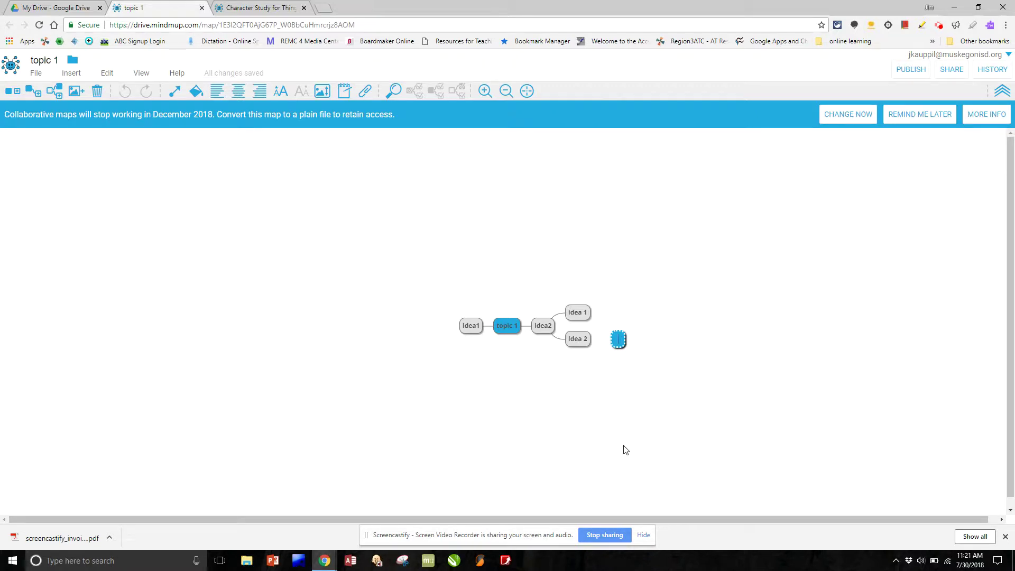
Label the new separate root node 'topic2'.
{"action": "type", "text": "topic"}
{"action": "type", "text": "4"}
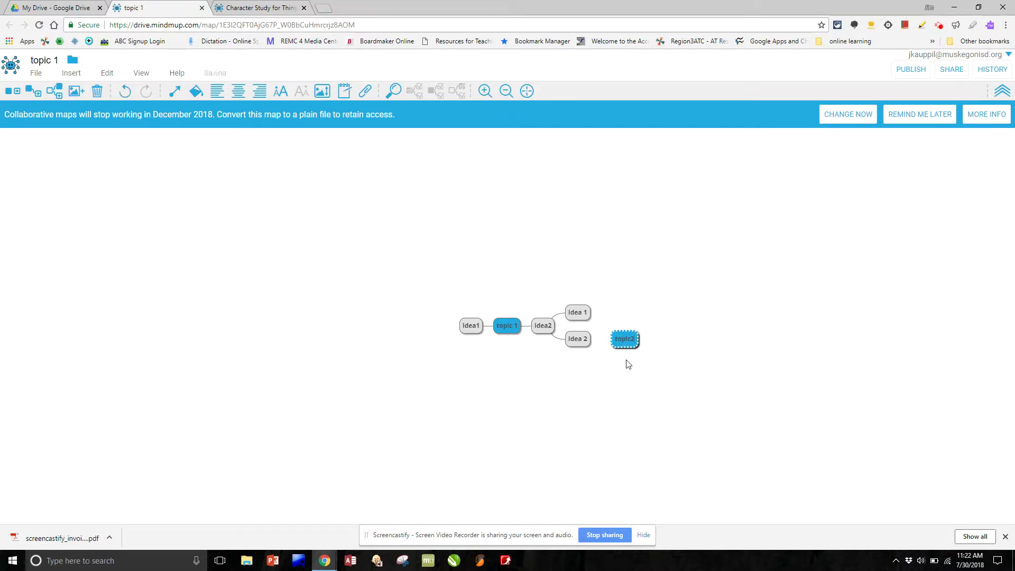
Drag topic2 to the map's left side, fill it orange, and attach an empty child node.
{"action": "left_click_drag", "start_coordinate": [626, 346], "coordinate": [231, 292]}
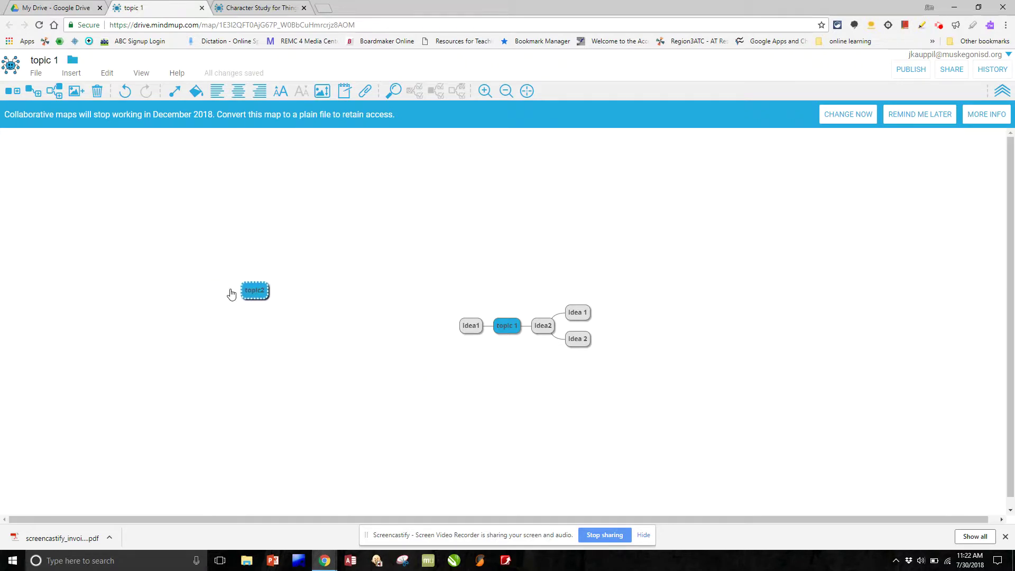
{"action": "left_click", "coordinate": [196, 91]}
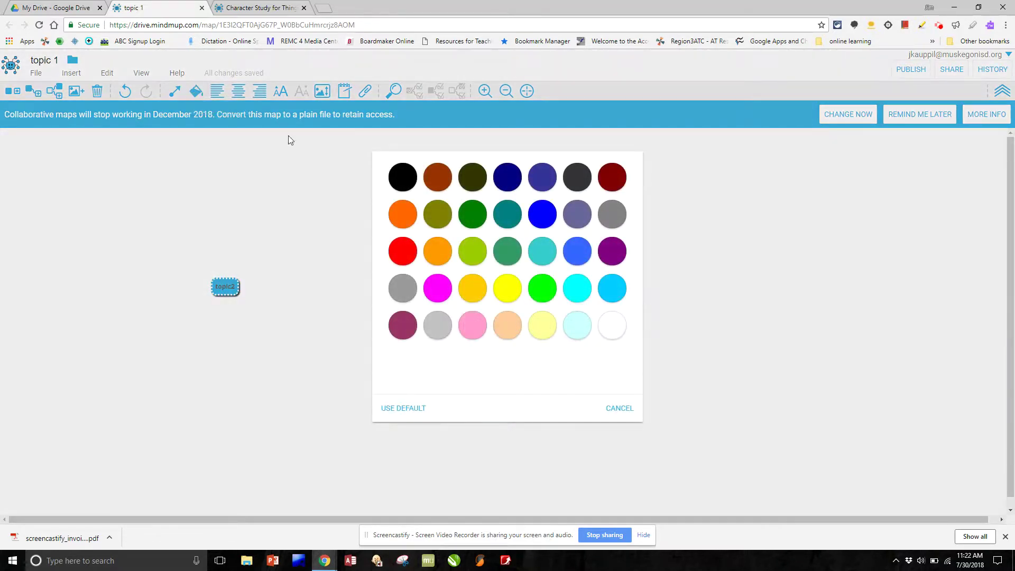
{"action": "left_click", "coordinate": [397, 221]}
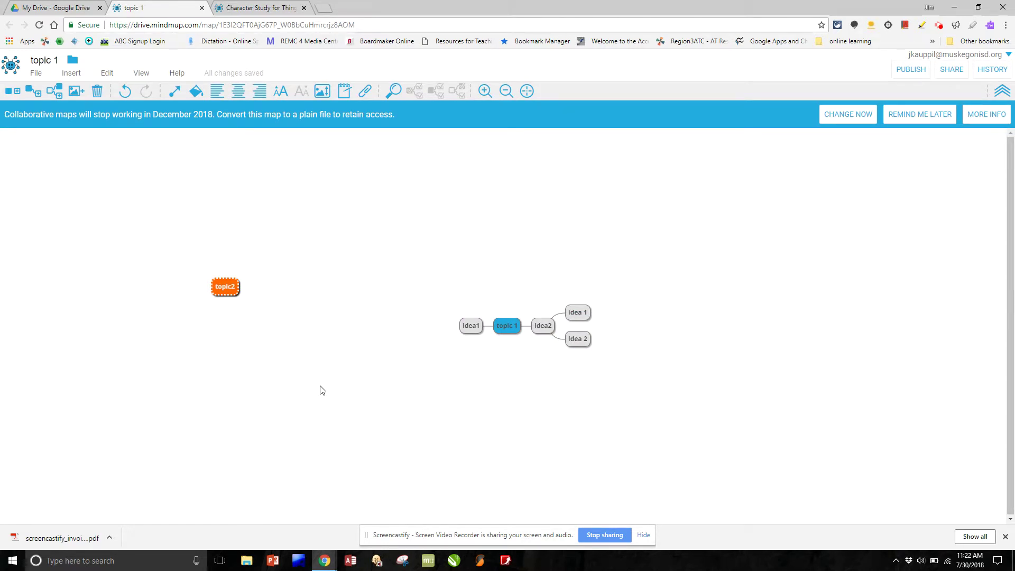
{"action": "key", "text": "Tab"}
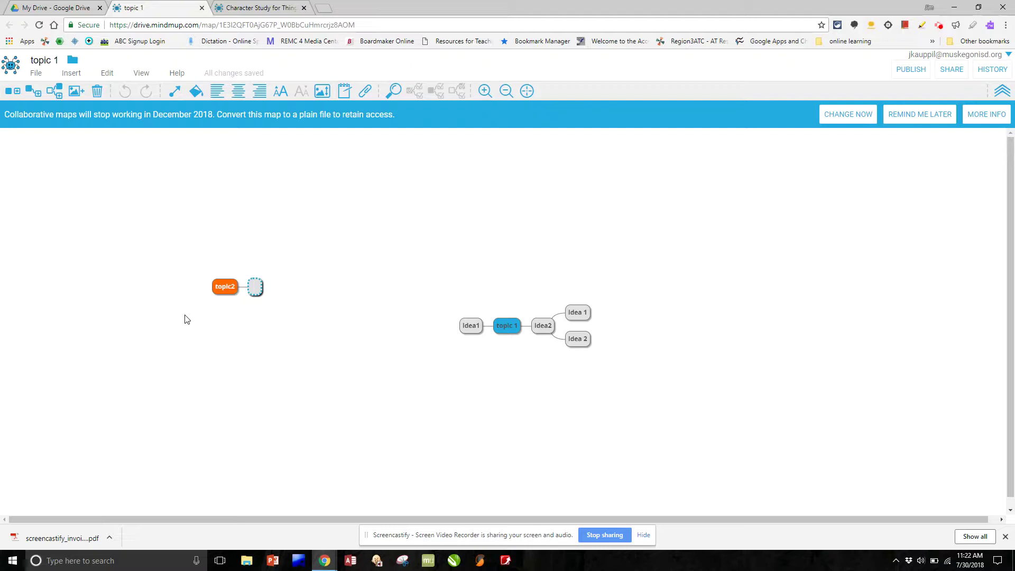
Name topic2's new child 'Idea 1' and dismiss the collaborative-maps warning.
{"action": "type", "text": "Idea 1"}
{"action": "left_click", "coordinate": [914, 115]}
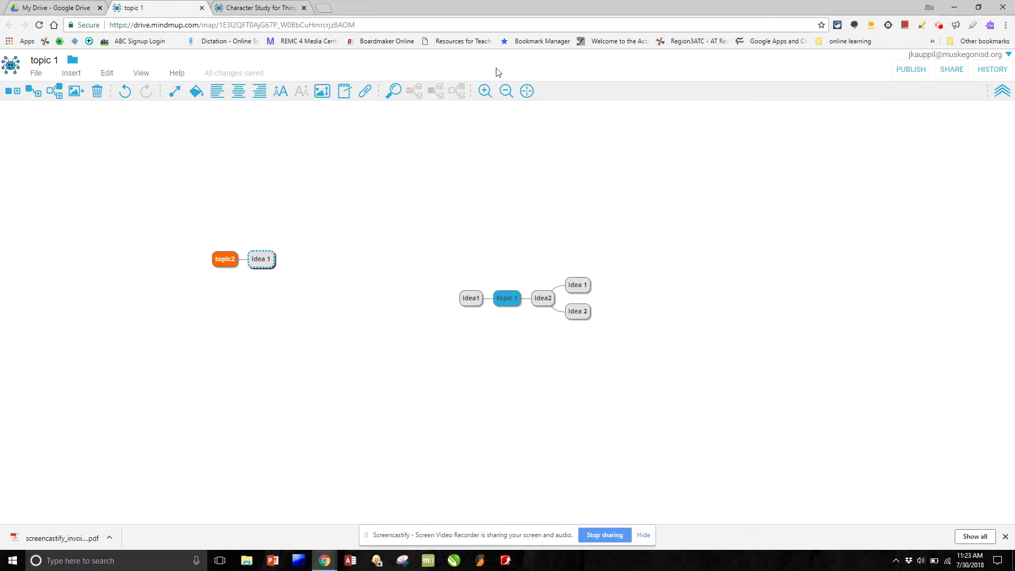
Switch to the 'Character Study for Things Fall Apart' map in its browser tab.
{"action": "left_click", "coordinate": [247, 8]}
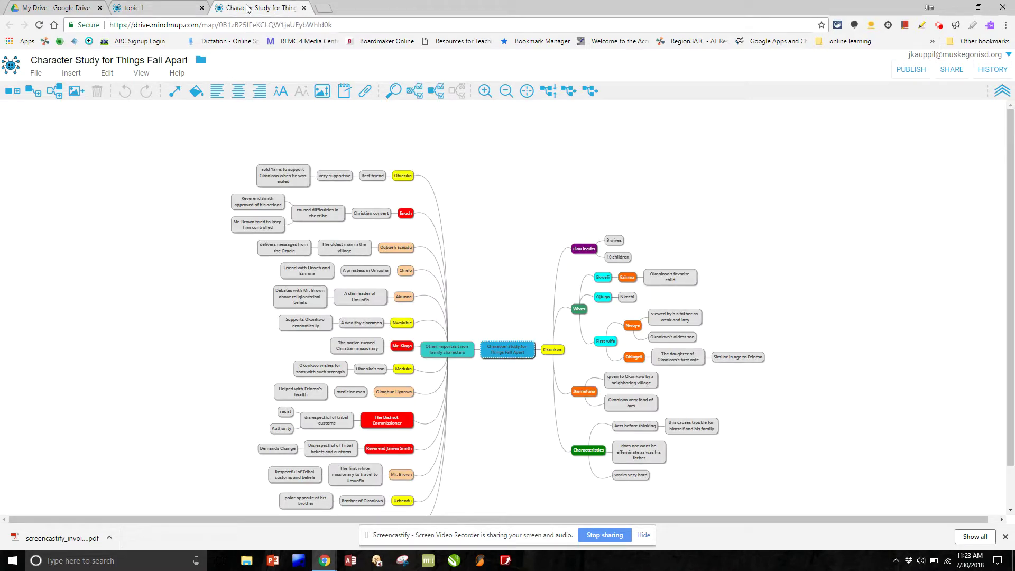
Zoom in twice and scroll down to read the character nodes and notes.
{"action": "key", "text": "z"}
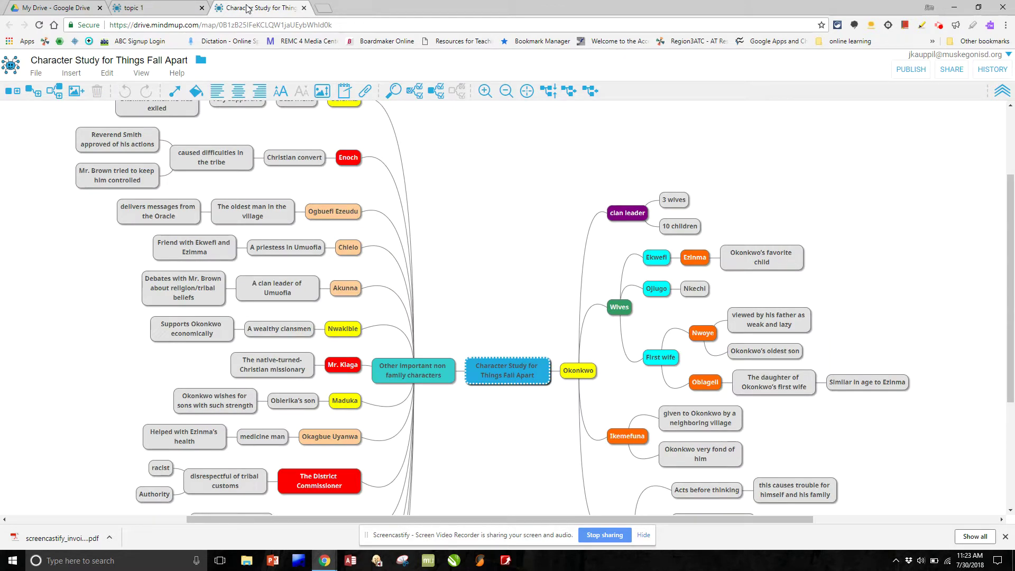
{"action": "key", "text": "z"}
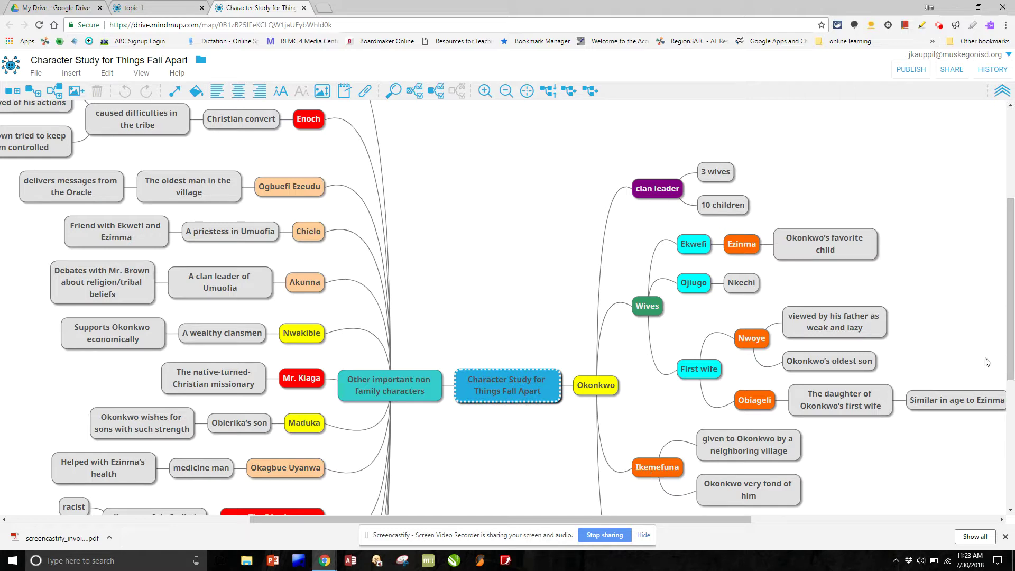
{"action": "left_click_drag", "start_coordinate": [1010, 361], "coordinate": [1011, 406]}
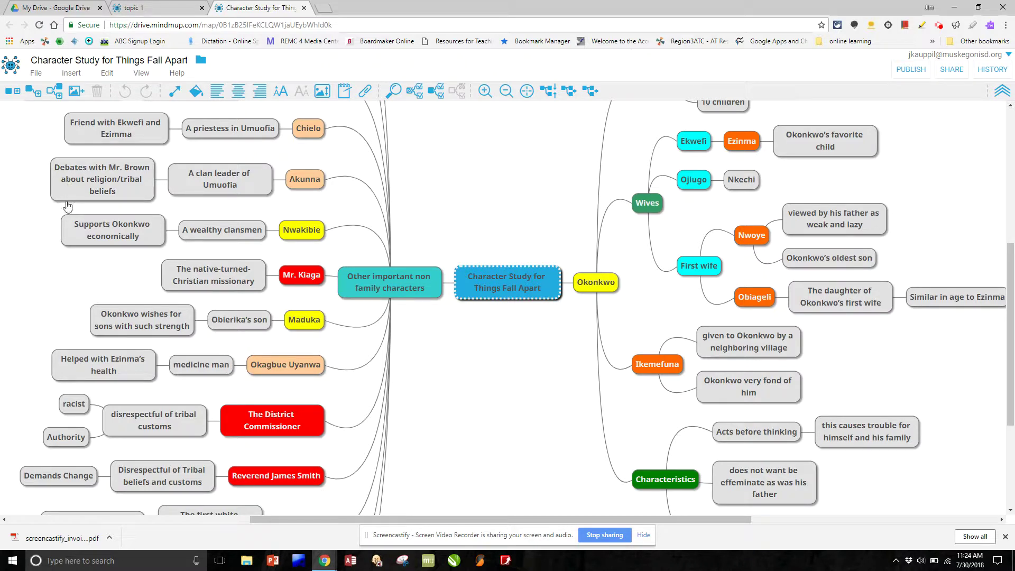
{"action": "left_click", "coordinate": [67, 197]}
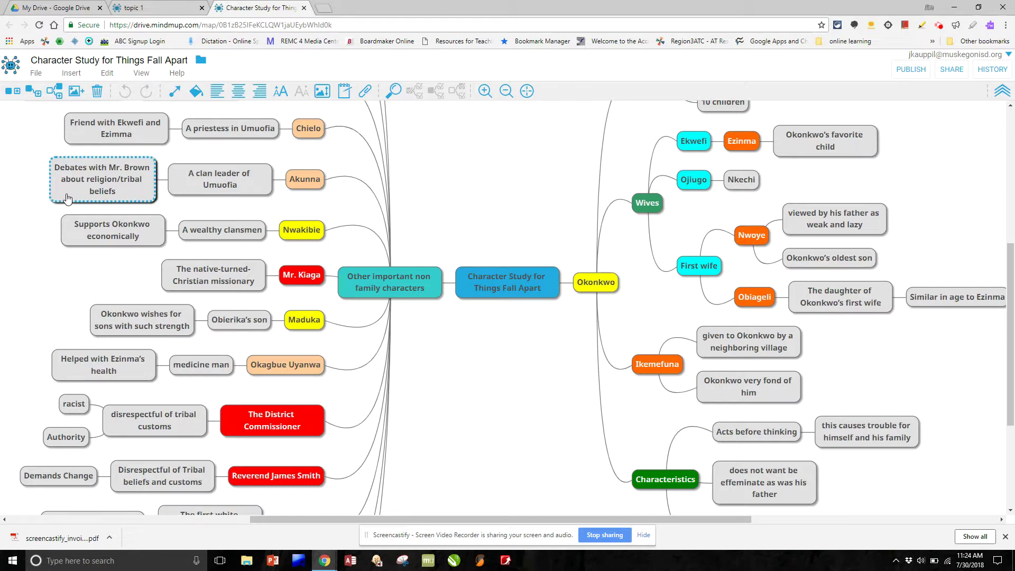
{"action": "key", "text": "Tab"}
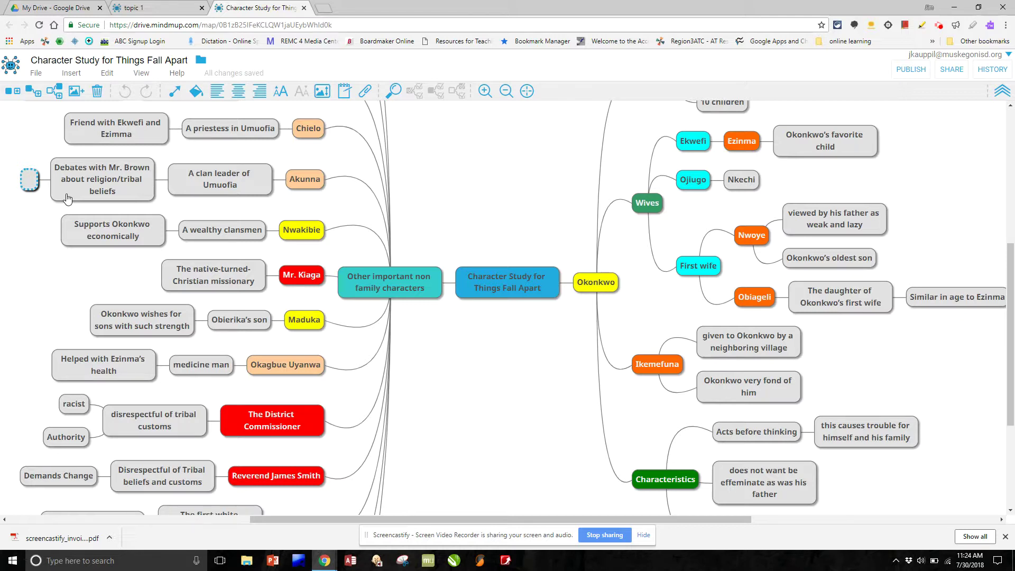
{"action": "left_click", "coordinate": [67, 198]}
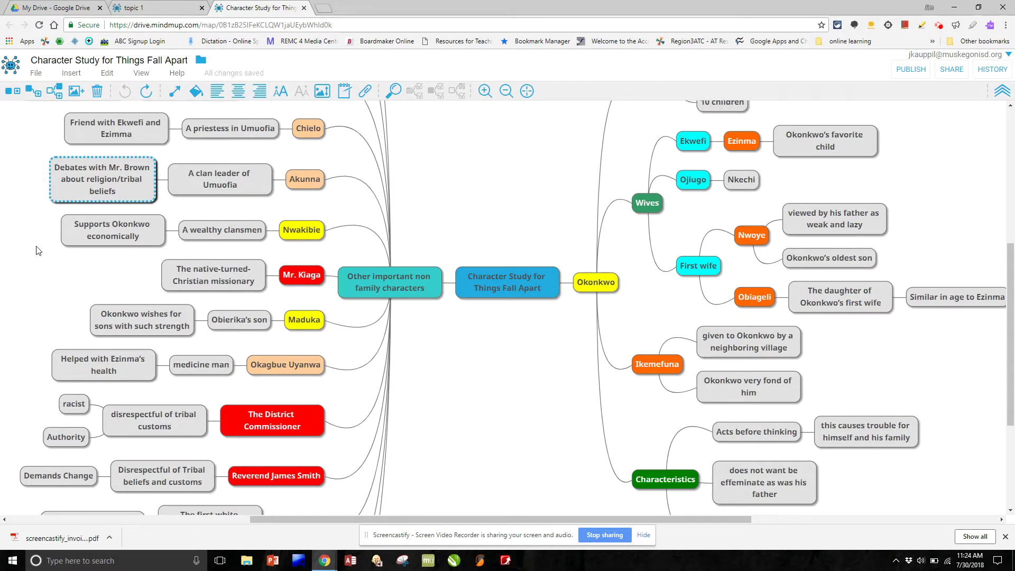
Export the Character Study map as a Tab-indented text outline with 5 heading levels + bullet points.
{"action": "left_click", "coordinate": [36, 75]}
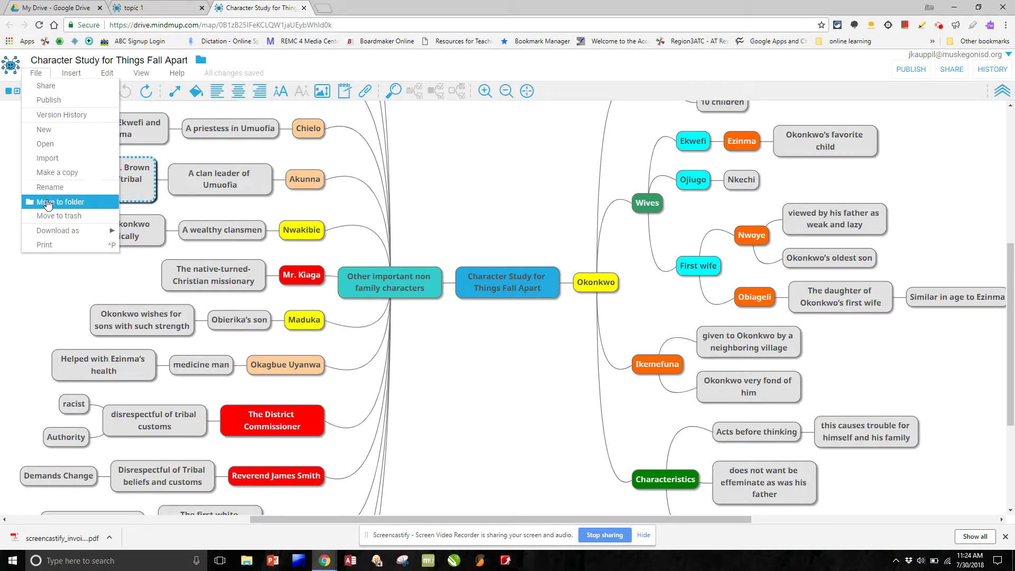
{"action": "mouse_move", "coordinate": [54, 236]}
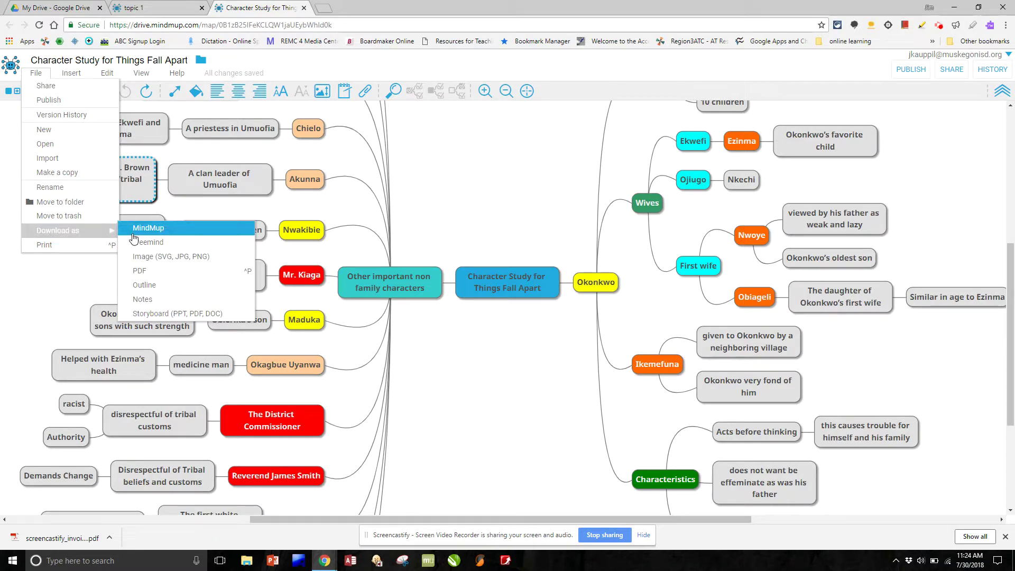
{"action": "left_click", "coordinate": [145, 286]}
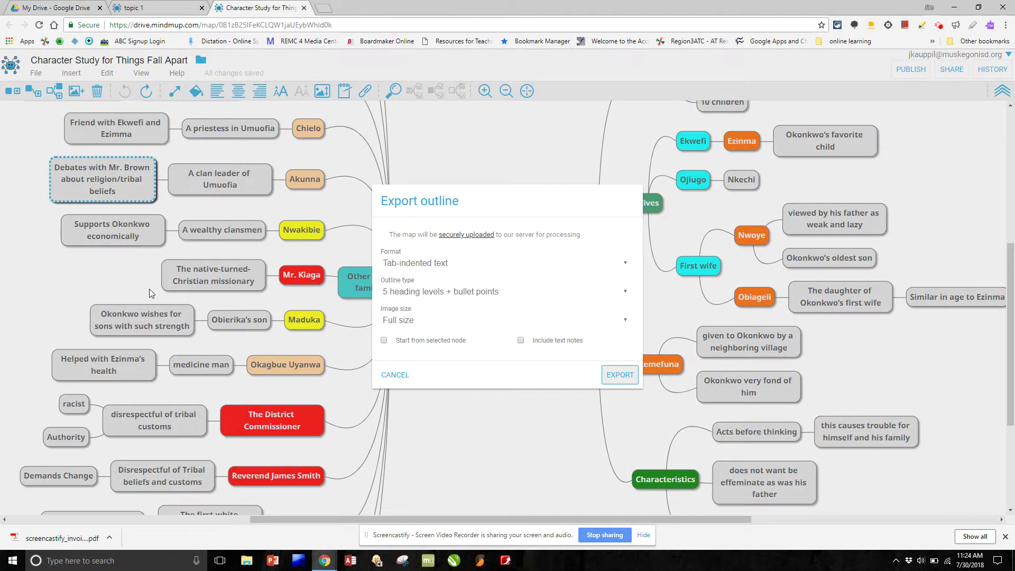
{"action": "left_click", "coordinate": [626, 264]}
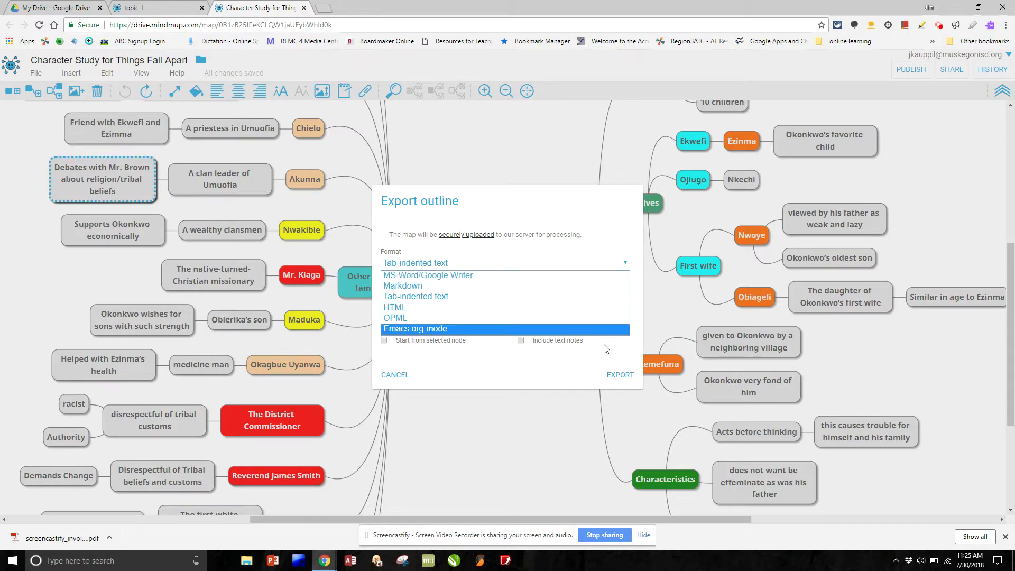
{"action": "left_click", "coordinate": [526, 298]}
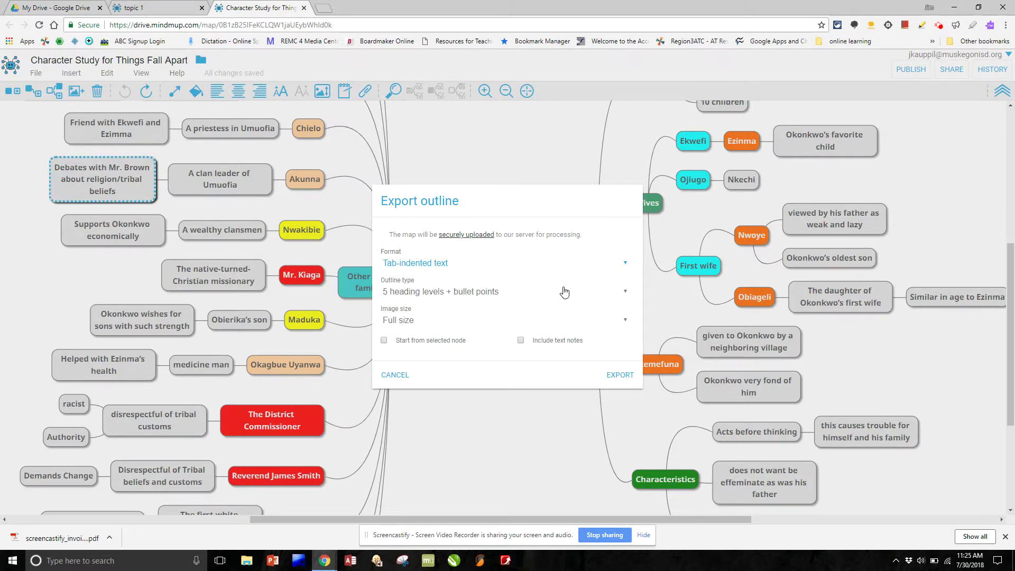
{"action": "left_click", "coordinate": [629, 299]}
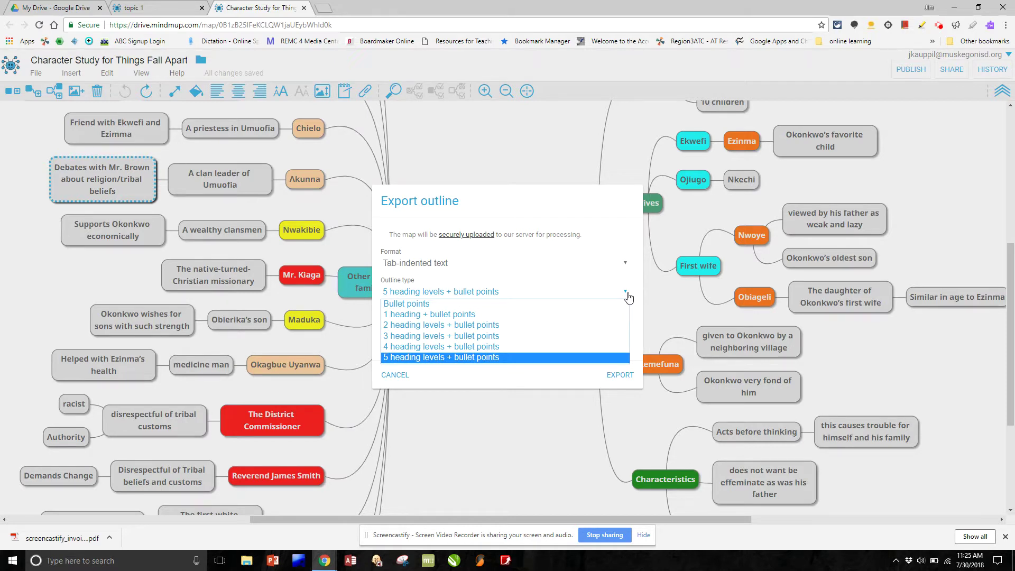
{"action": "left_click", "coordinate": [614, 379]}
{"action": "left_click", "coordinate": [613, 378]}
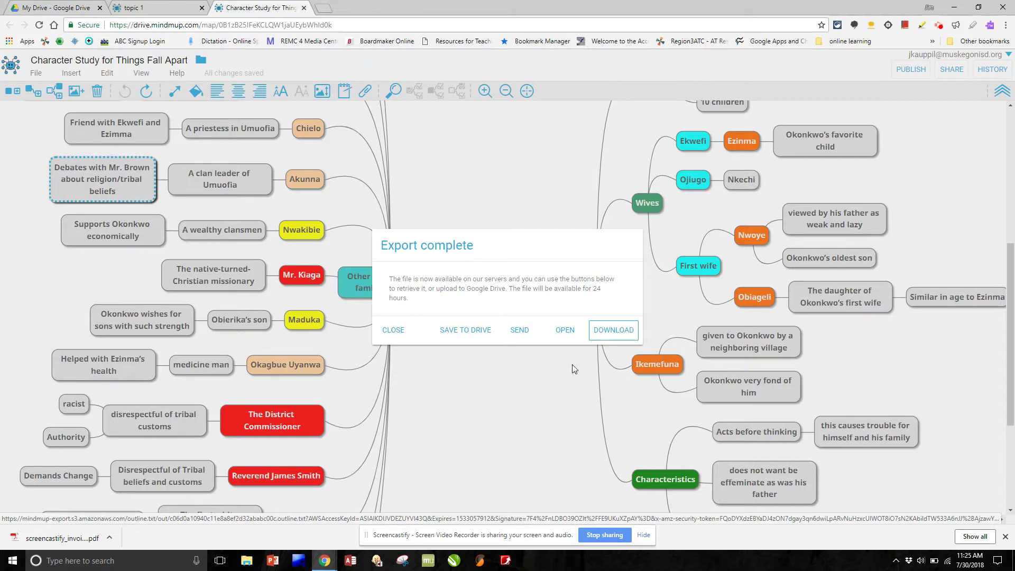
Upload the exported outline to Google Drive with the file name things22.
{"action": "left_click", "coordinate": [467, 332]}
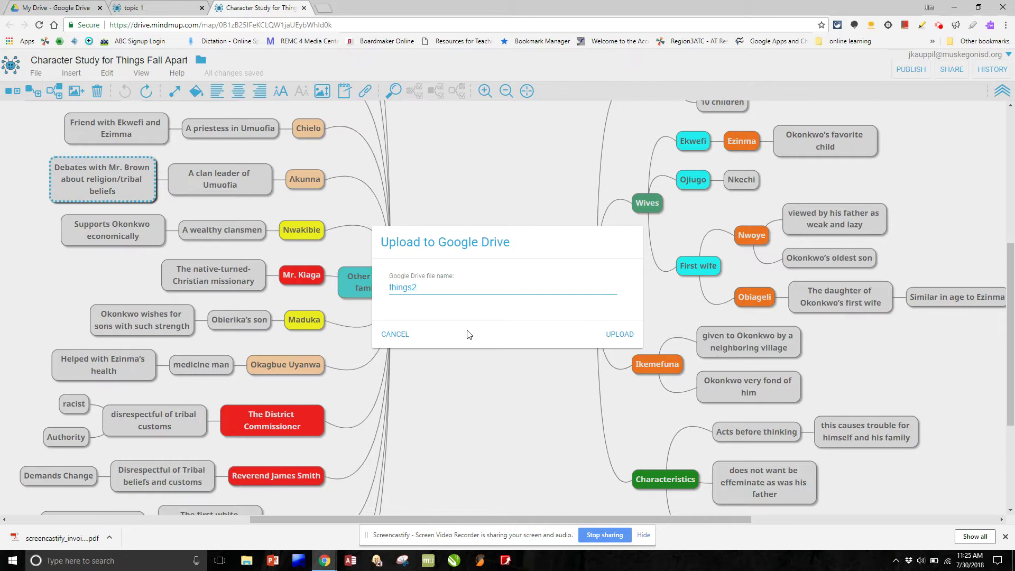
{"action": "type", "text": "2"}
{"action": "left_click", "coordinate": [618, 341]}
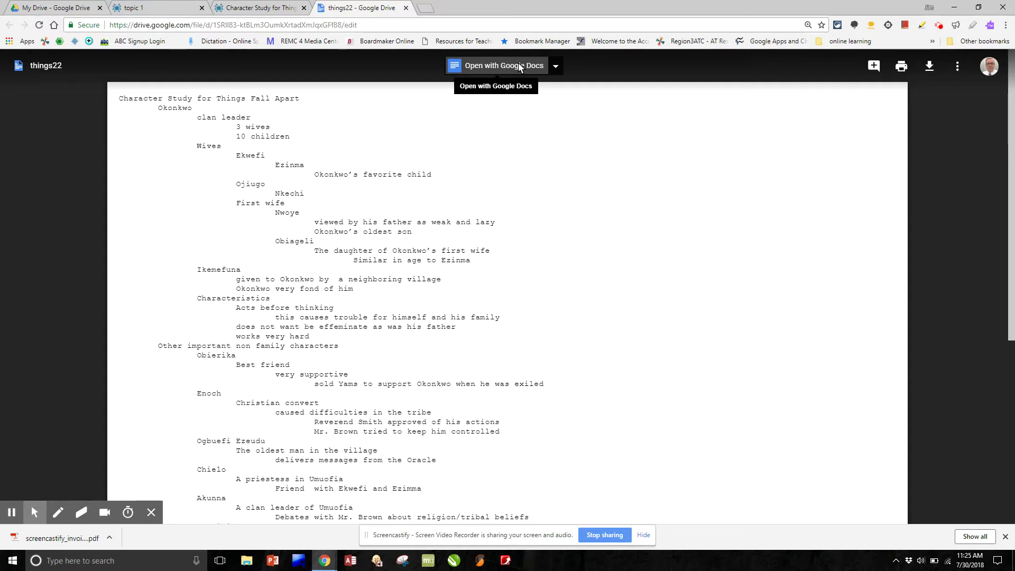
Open the things22 outline file as a Google Docs document.
{"action": "left_click", "coordinate": [519, 65]}
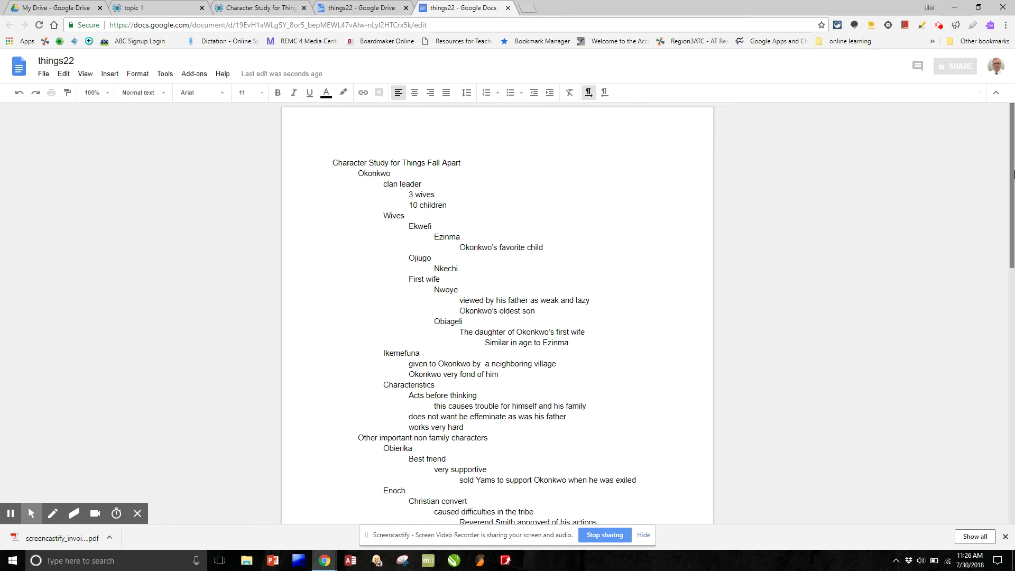
Scroll through the things22 document's character outline down to the final entries about Unoka.
{"action": "left_click_drag", "start_coordinate": [1010, 171], "coordinate": [1004, 397]}
{"action": "scroll", "coordinate": [1003, 396], "scroll_direction": "down", "scroll_amount": 1}
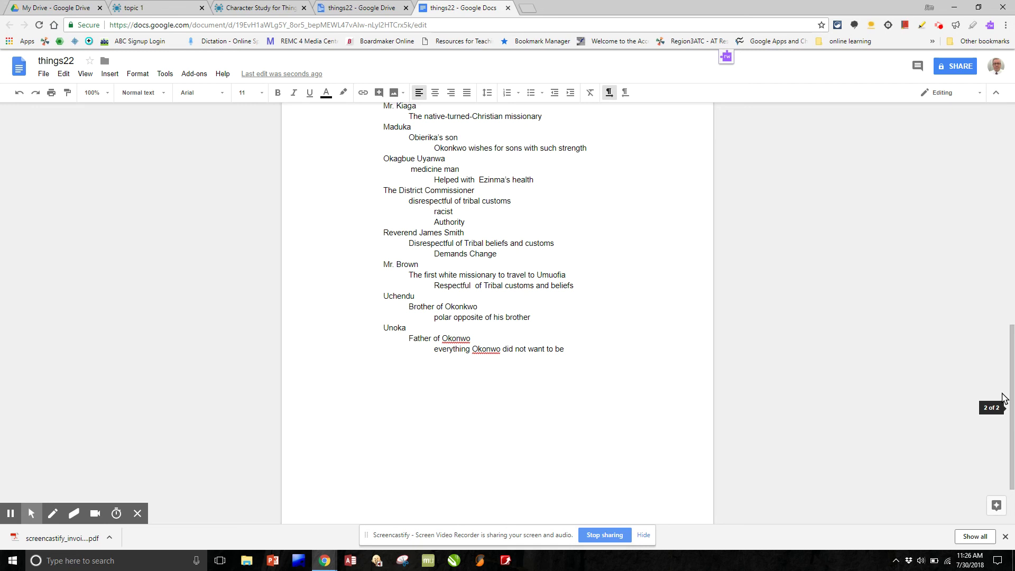
{"action": "left_click", "coordinate": [621, 532]}
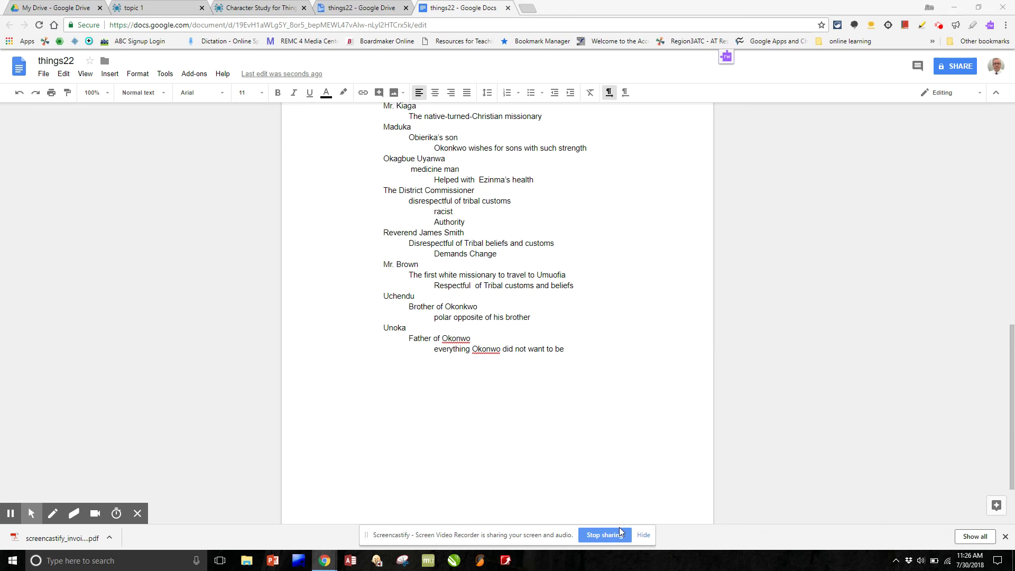